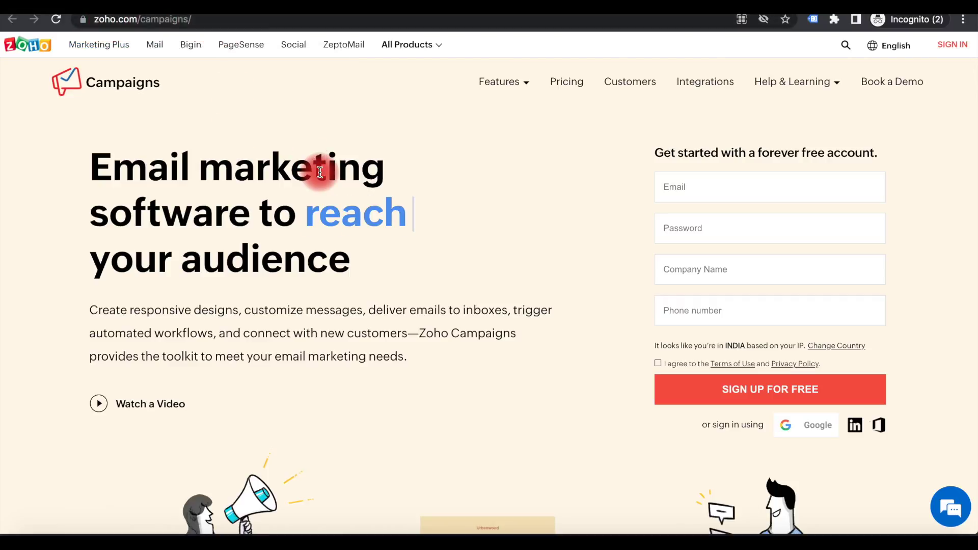
Review the Zoho Campaigns pricing plans, then go to the account's All Campaigns list.
{"action": "left_click", "coordinate": [564, 85]}
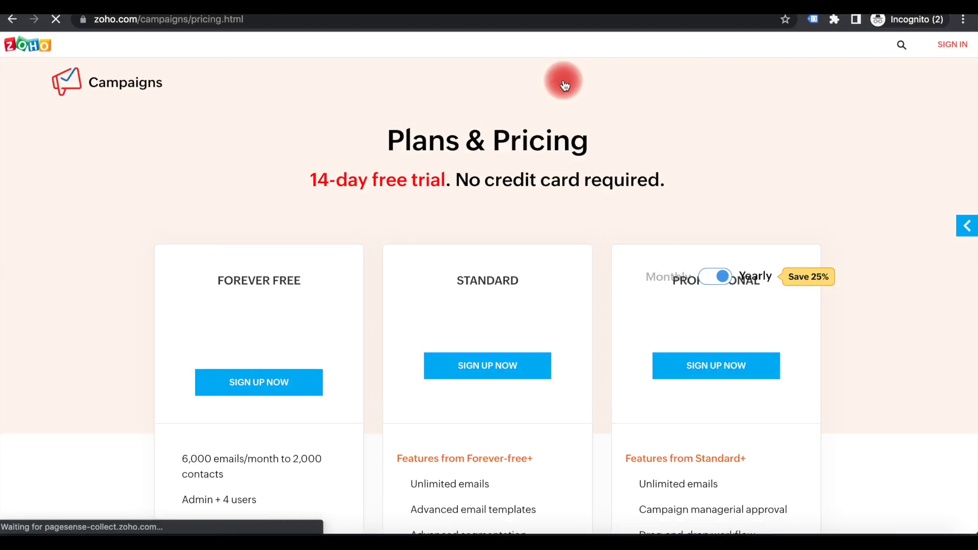
{"action": "scroll", "coordinate": [535, 255], "scroll_direction": "down", "scroll_amount": 3}
{"action": "scroll", "coordinate": [535, 255], "scroll_direction": "down", "scroll_amount": 7}
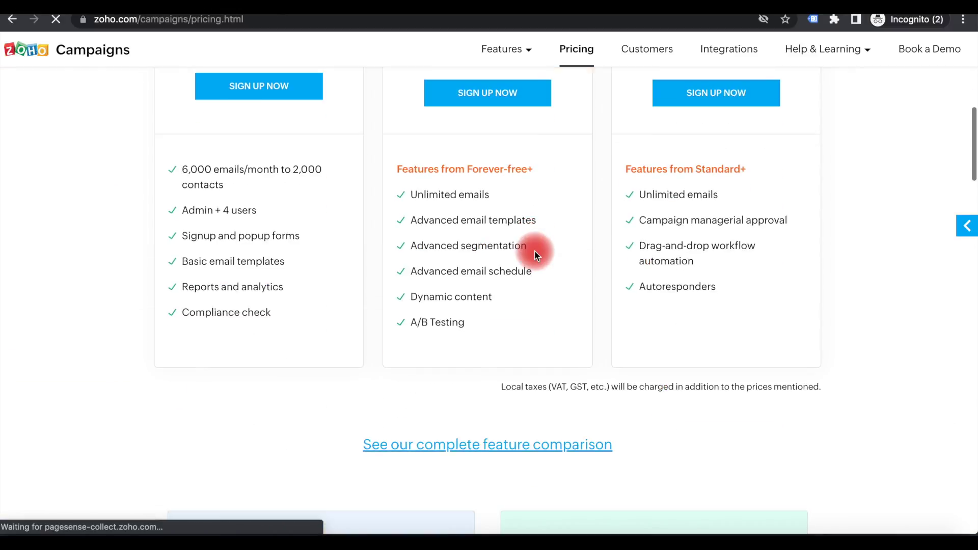
{"action": "scroll", "coordinate": [535, 255], "scroll_direction": "up", "scroll_amount": 1}
{"action": "scroll", "coordinate": [535, 255], "scroll_direction": "down", "scroll_amount": 1}
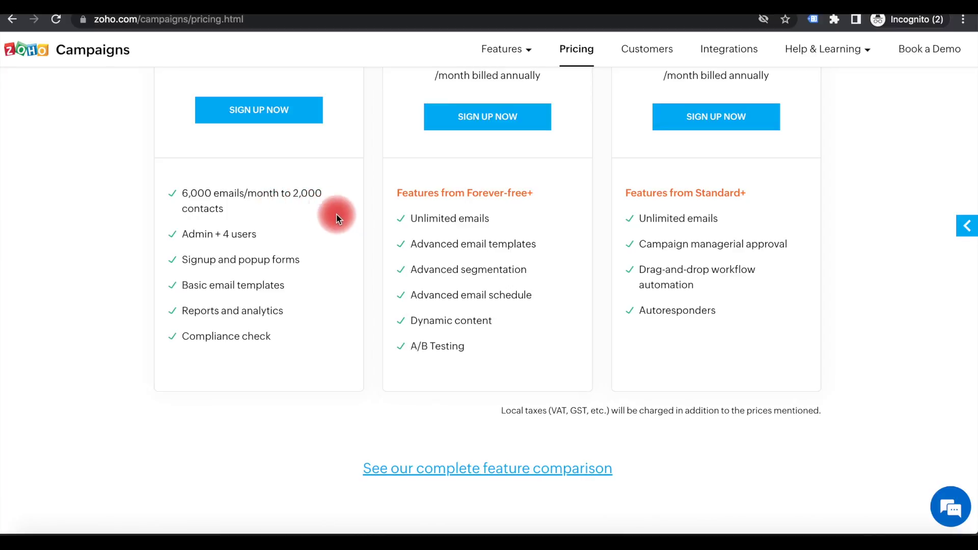
{"action": "scroll", "coordinate": [336, 218], "scroll_direction": "up", "scroll_amount": 3}
{"action": "scroll", "coordinate": [340, 220], "scroll_direction": "down", "scroll_amount": 2}
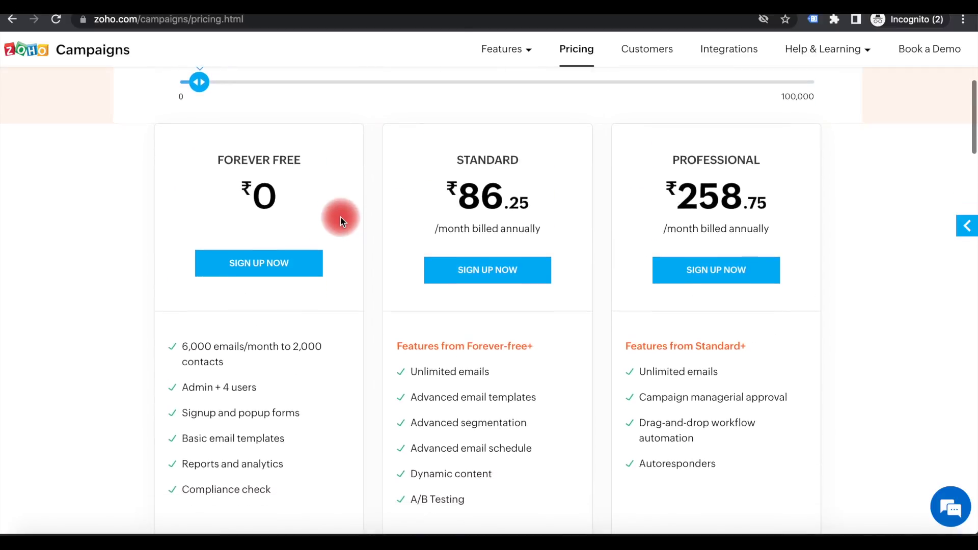
{"action": "scroll", "coordinate": [340, 220], "scroll_direction": "down", "scroll_amount": 2}
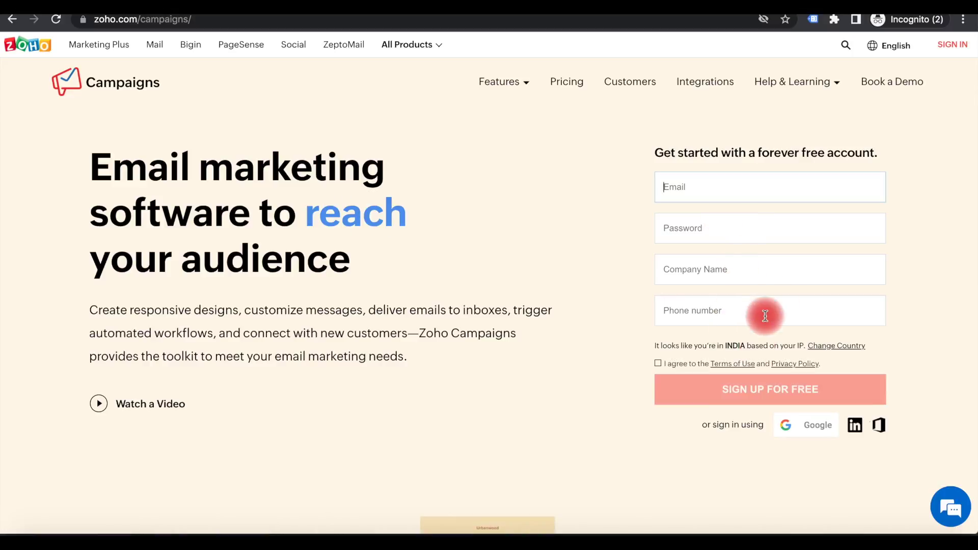
{"action": "scroll", "coordinate": [695, 457], "scroll_direction": "down", "scroll_amount": 5}
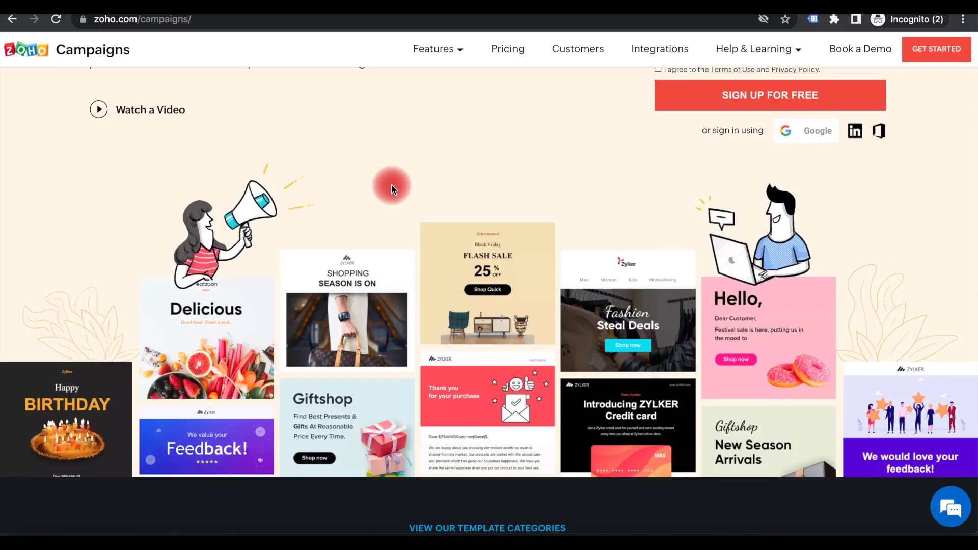
{"action": "left_click", "coordinate": [63, 19]}
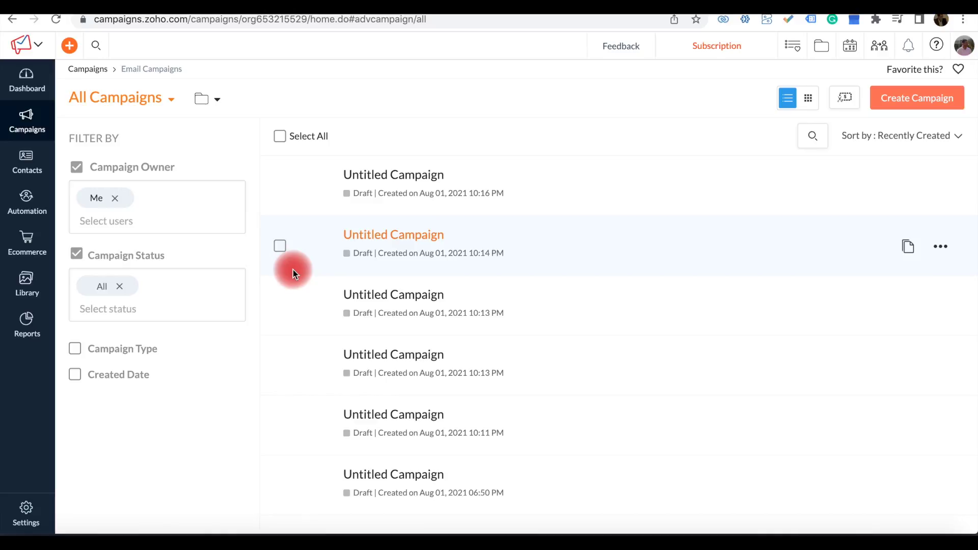
Create a new campaign and choose the Regular email campaign type.
{"action": "left_click", "coordinate": [907, 102]}
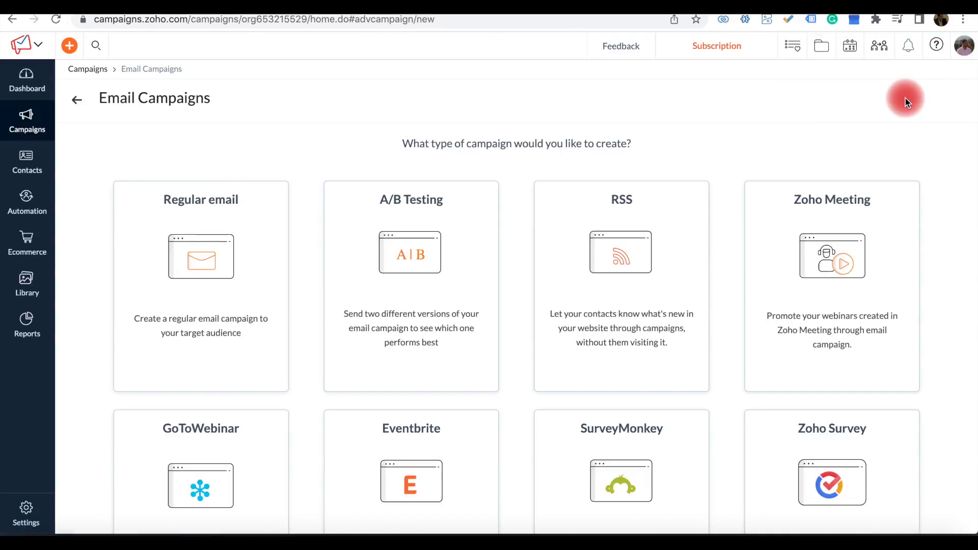
{"action": "mouse_move", "coordinate": [664, 273]}
{"action": "scroll", "coordinate": [664, 270], "scroll_direction": "down", "scroll_amount": 2}
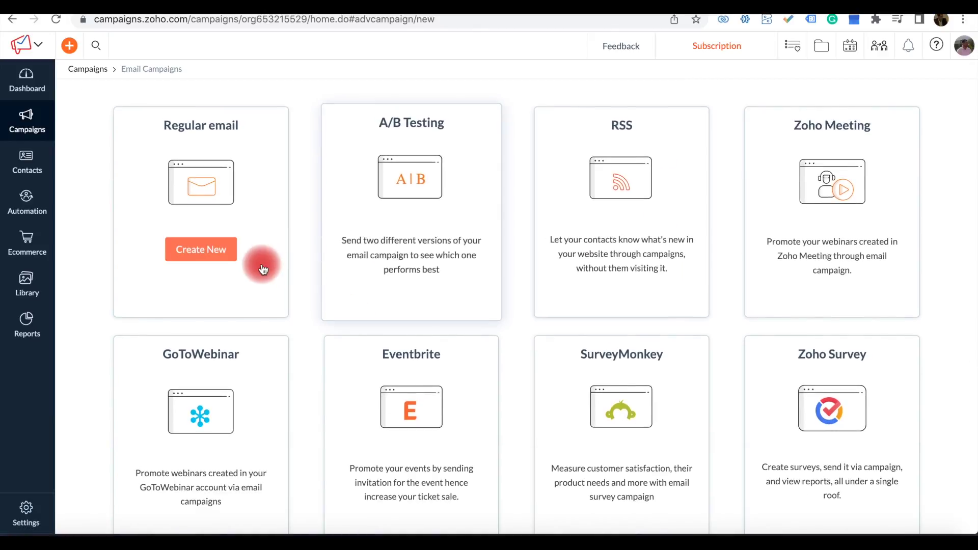
{"action": "mouse_move", "coordinate": [382, 268]}
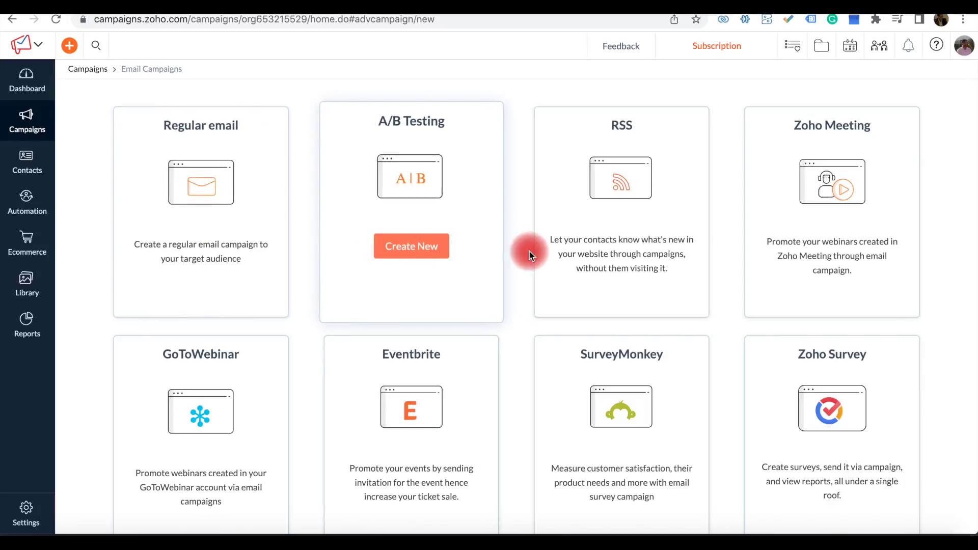
{"action": "mouse_move", "coordinate": [764, 261]}
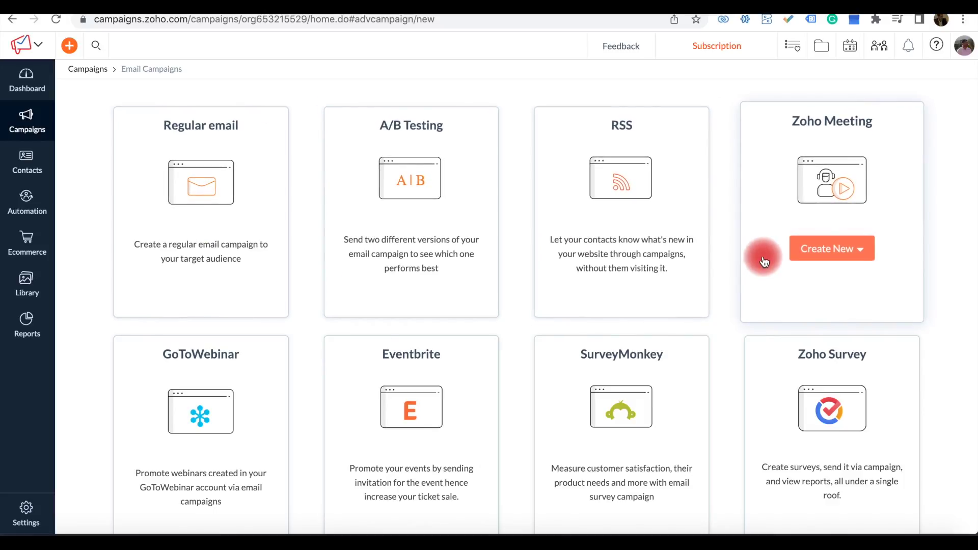
{"action": "mouse_move", "coordinate": [223, 170]}
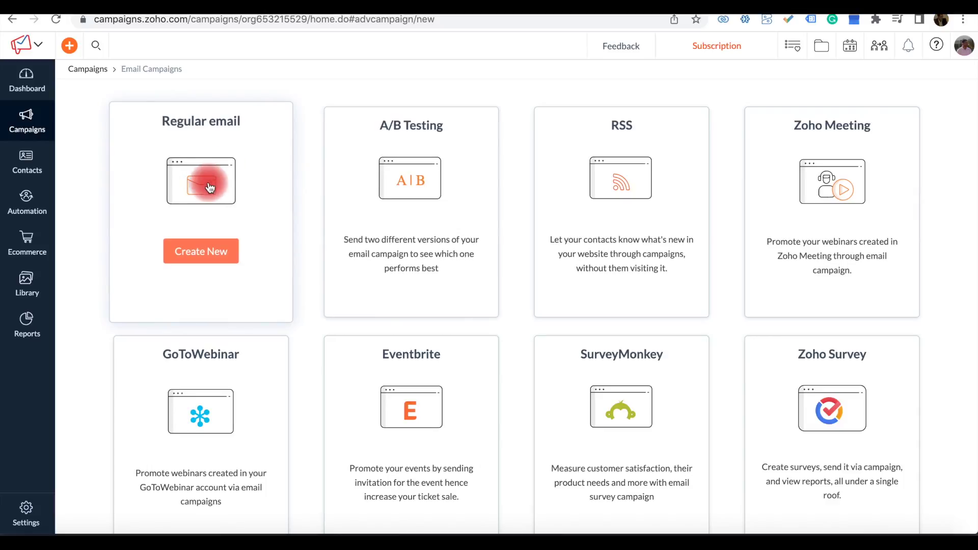
{"action": "left_click", "coordinate": [206, 246]}
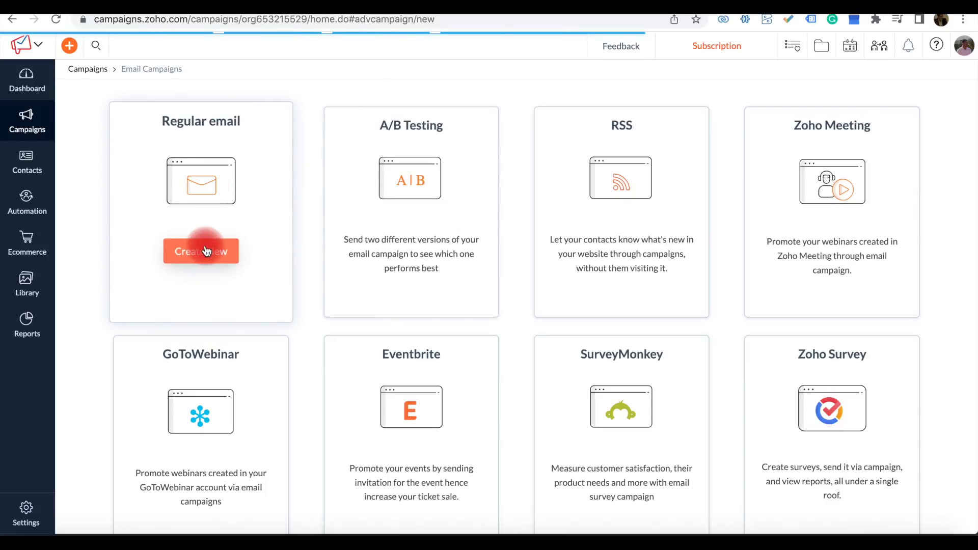
Bring up the content-building options for the new campaign.
{"action": "scroll", "coordinate": [396, 259], "scroll_direction": "down", "scroll_amount": 2}
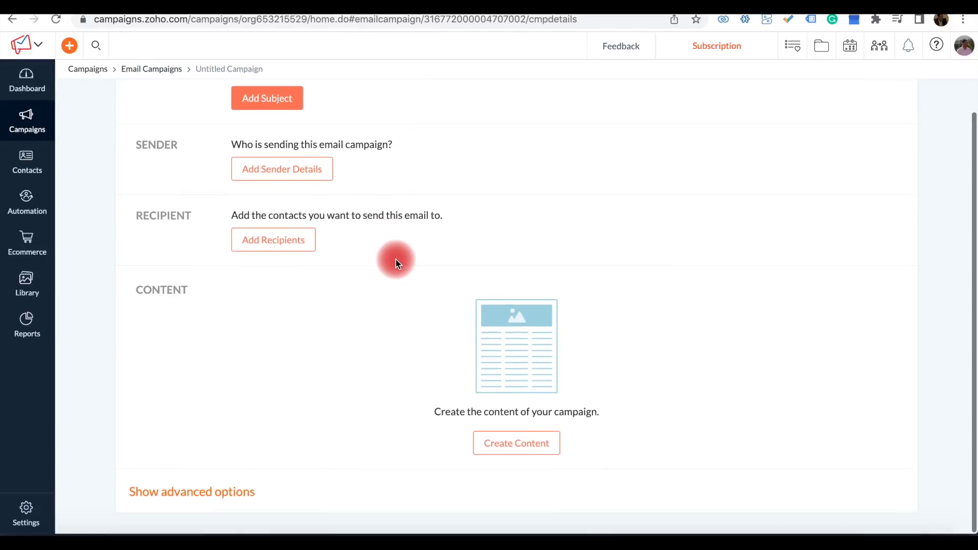
{"action": "scroll", "coordinate": [396, 259], "scroll_direction": "up", "scroll_amount": 2}
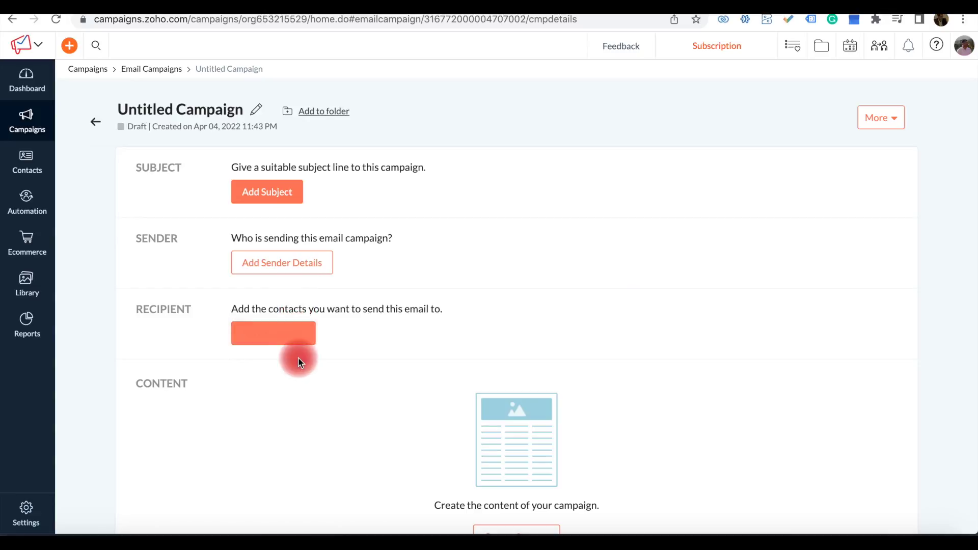
{"action": "scroll", "coordinate": [302, 371], "scroll_direction": "down", "scroll_amount": 2}
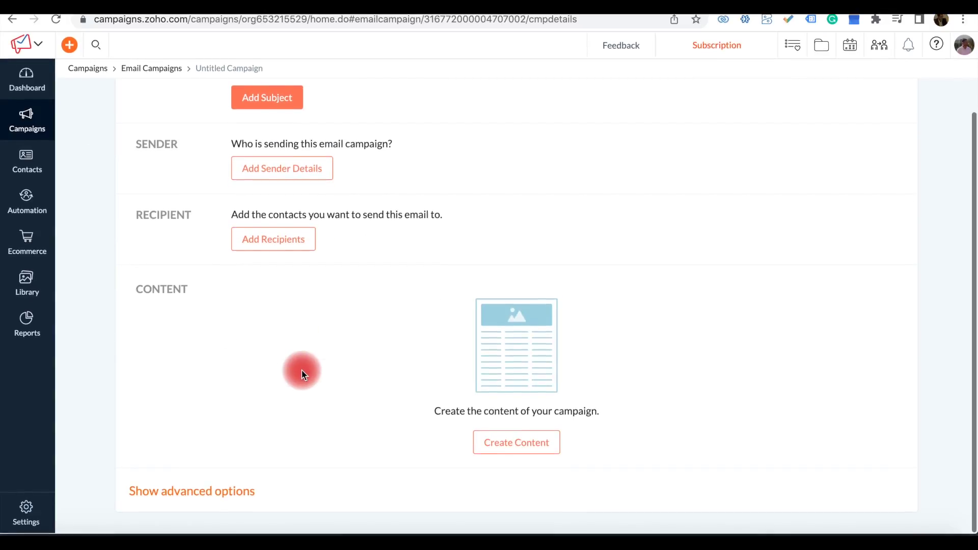
{"action": "left_click", "coordinate": [504, 443]}
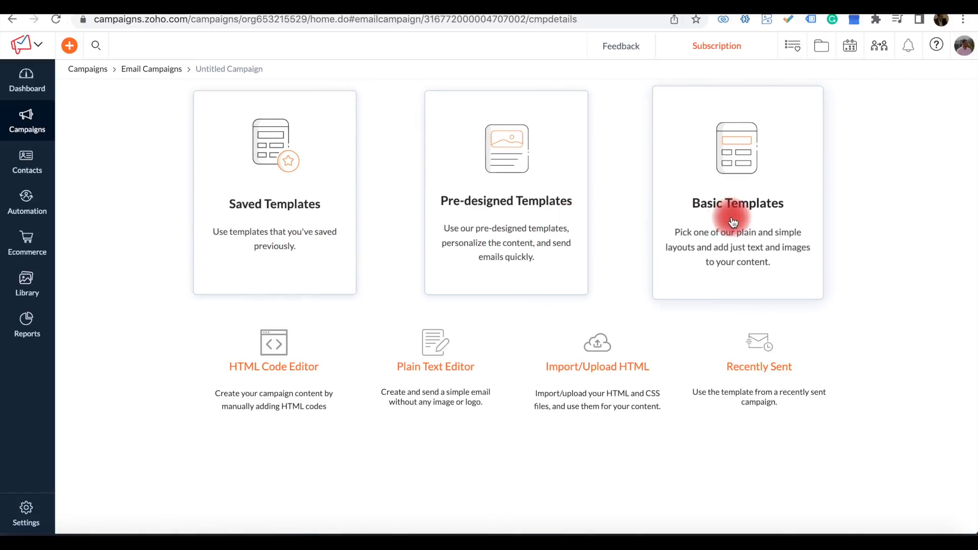
Pick the Desire newsletter template from the template gallery.
{"action": "left_click", "coordinate": [503, 228]}
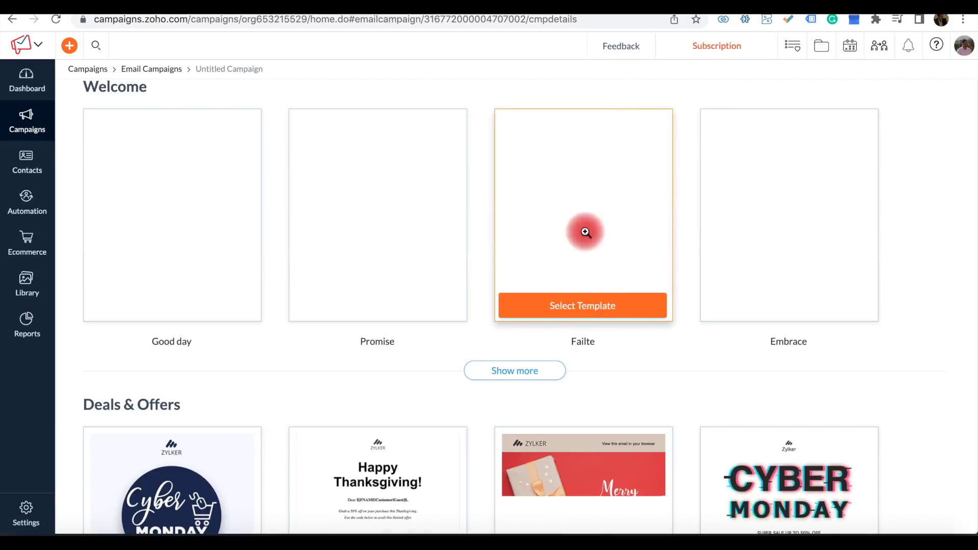
{"action": "scroll", "coordinate": [611, 334], "scroll_direction": "down", "scroll_amount": 3}
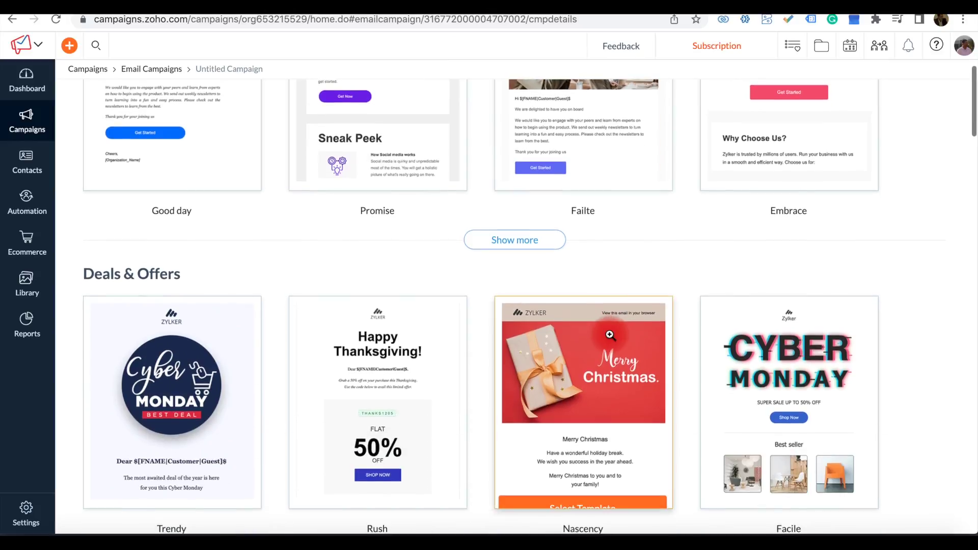
{"action": "scroll", "coordinate": [611, 335], "scroll_direction": "up", "scroll_amount": 2}
{"action": "scroll", "coordinate": [611, 335], "scroll_direction": "down", "scroll_amount": 5}
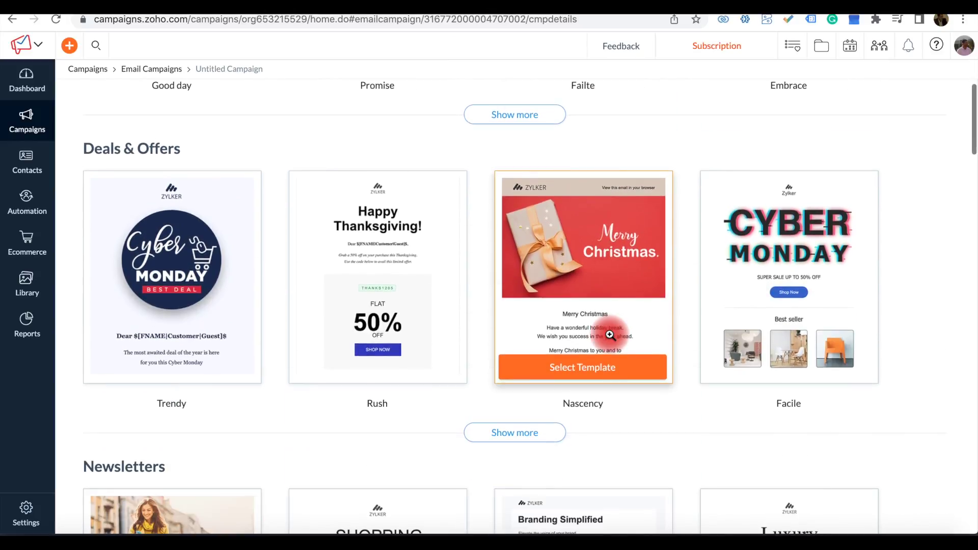
{"action": "scroll", "coordinate": [258, 328], "scroll_direction": "down", "scroll_amount": 1}
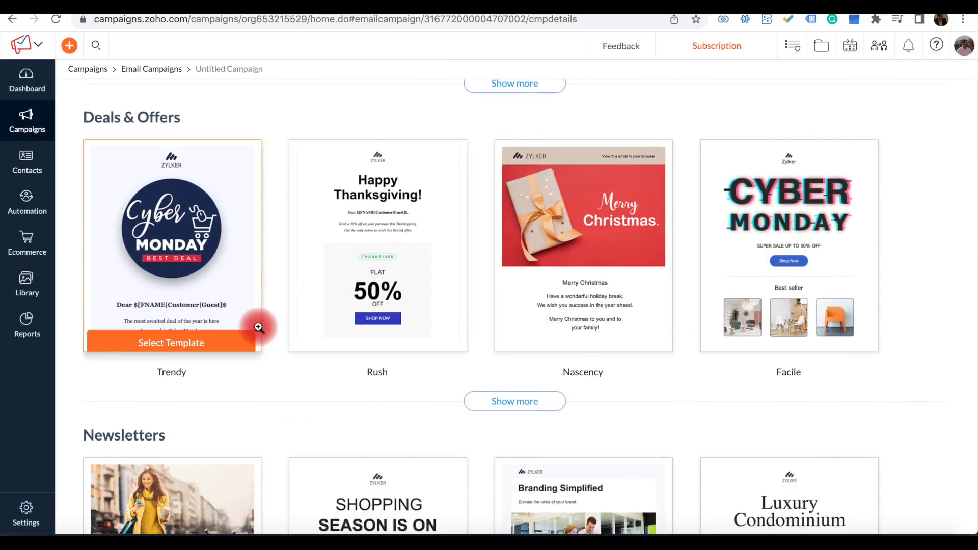
{"action": "scroll", "coordinate": [258, 327], "scroll_direction": "down", "scroll_amount": 3}
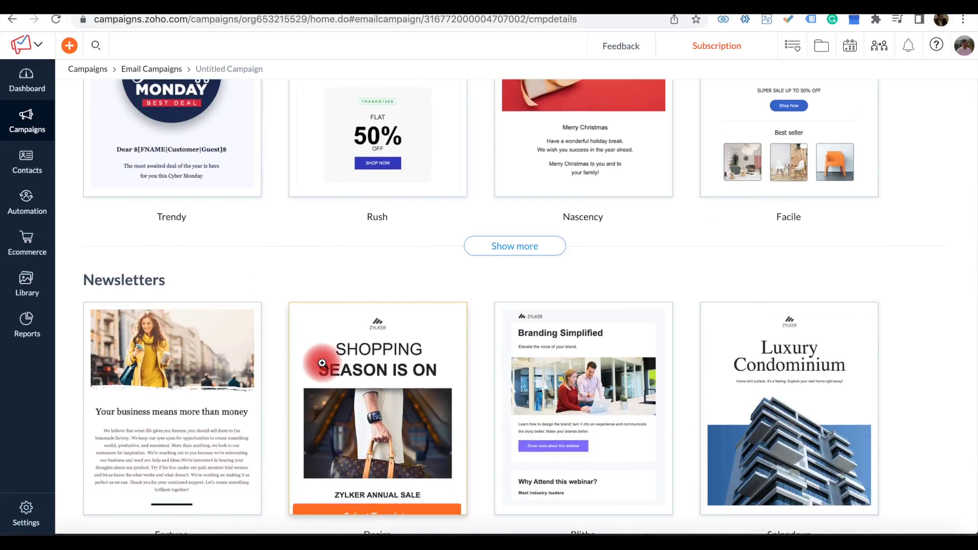
{"action": "scroll", "coordinate": [322, 363], "scroll_direction": "down", "scroll_amount": 2}
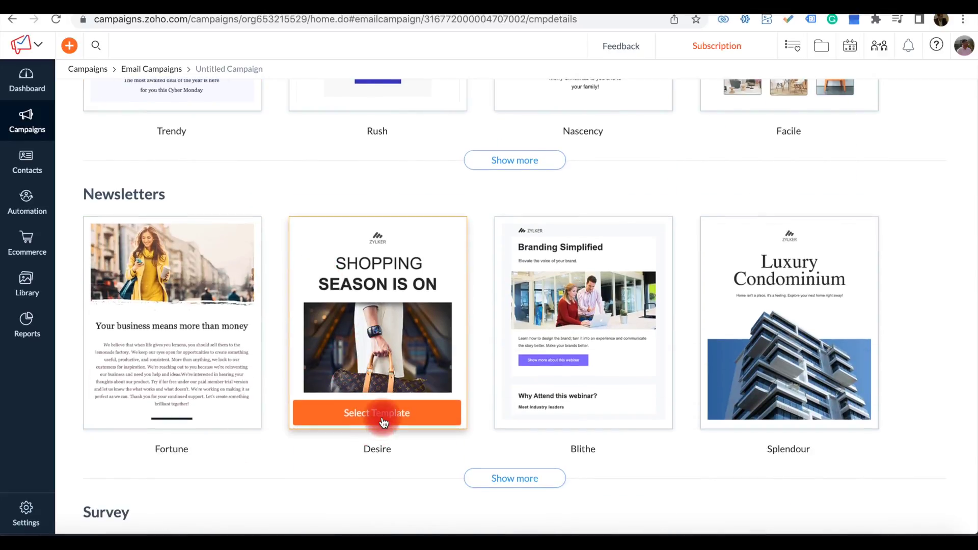
{"action": "left_click", "coordinate": [382, 417]}
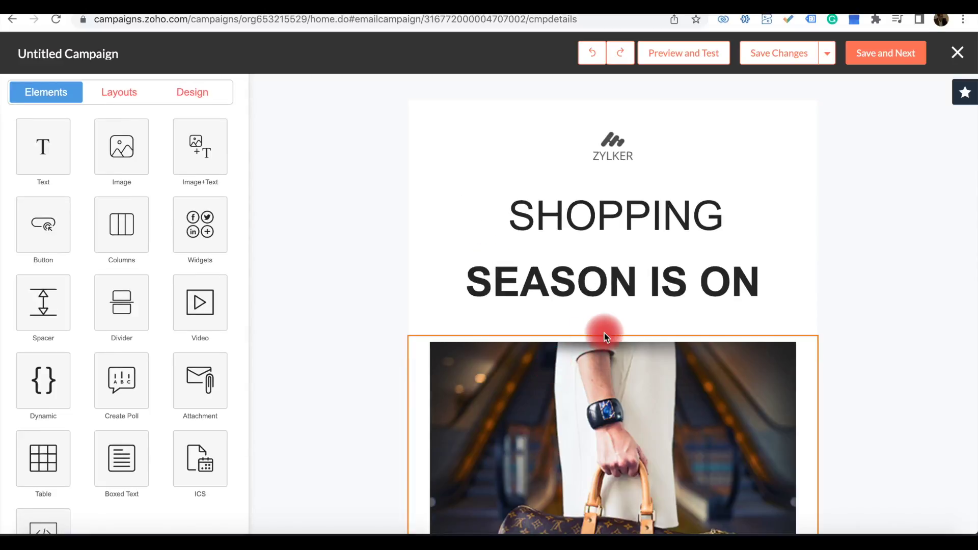
Scroll the email from the SHOPPING SEASON IS ON header to the Follow Us footer and back.
{"action": "scroll", "coordinate": [606, 247], "scroll_direction": "down", "scroll_amount": 3}
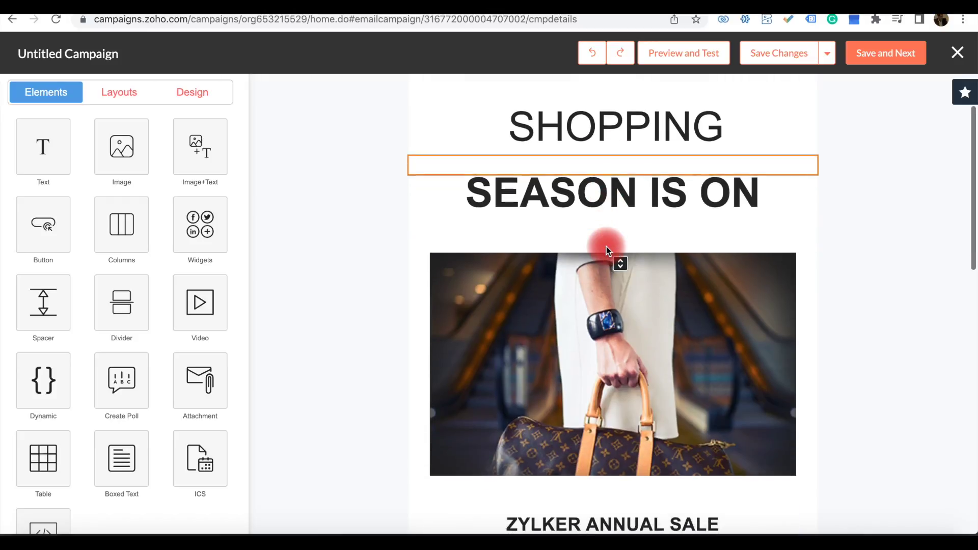
{"action": "scroll", "coordinate": [607, 247], "scroll_direction": "up", "scroll_amount": 2}
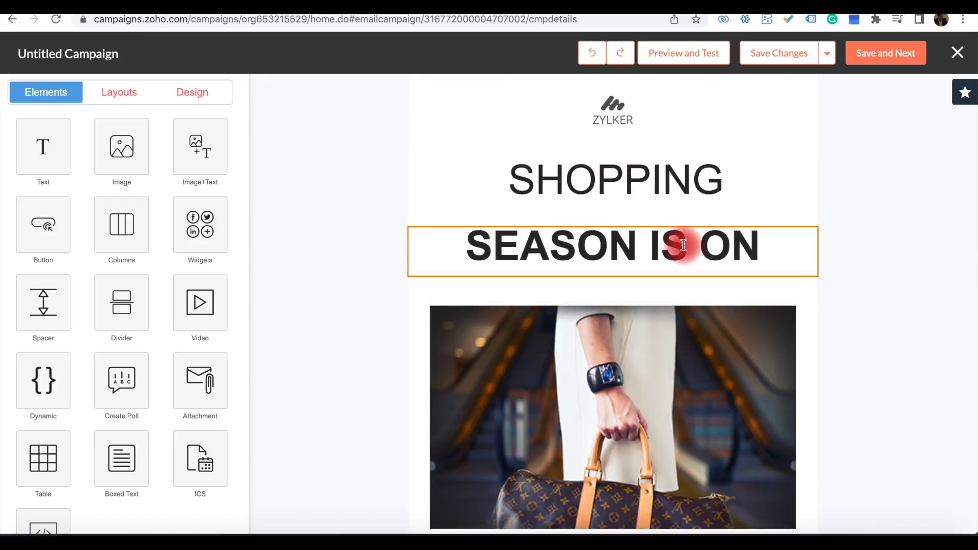
{"action": "scroll", "coordinate": [683, 247], "scroll_direction": "down", "scroll_amount": 10}
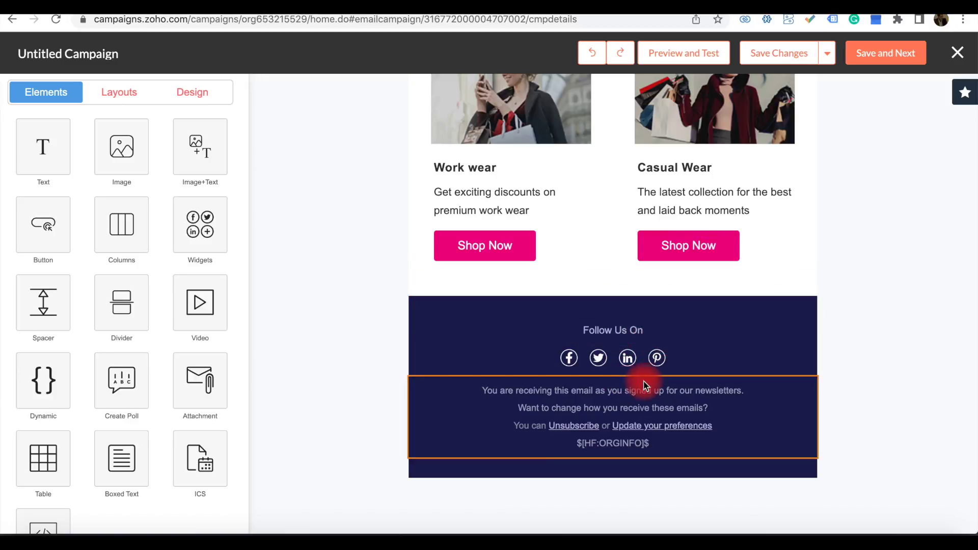
{"action": "scroll", "coordinate": [743, 368], "scroll_direction": "up", "scroll_amount": 15}
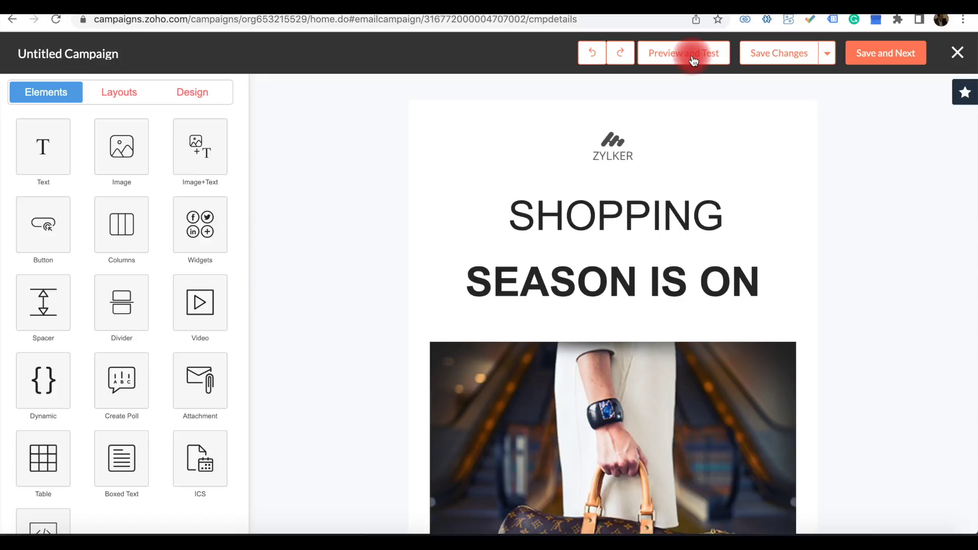
Preview the Shopping Season email in Preview and Test, then close the preview.
{"action": "left_click", "coordinate": [694, 59]}
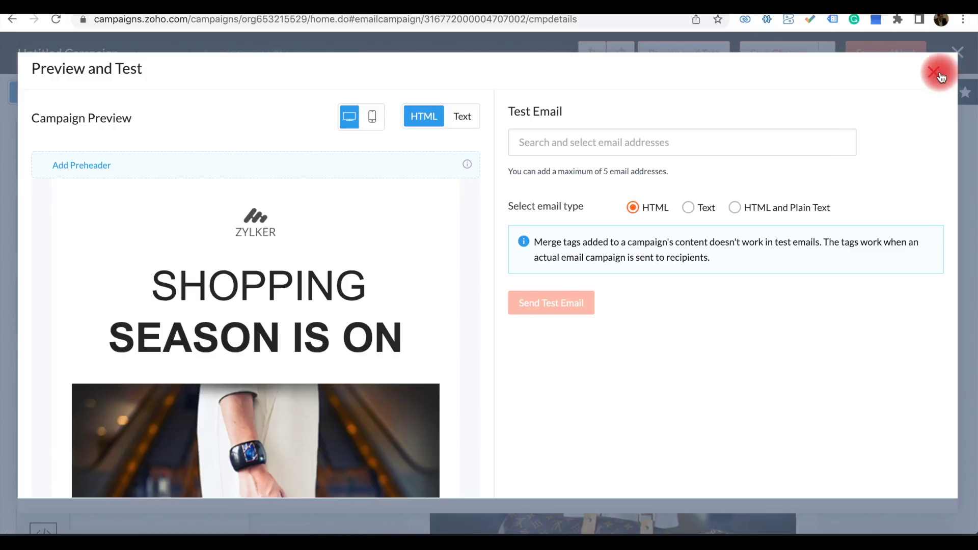
{"action": "scroll", "coordinate": [303, 378], "scroll_direction": "down", "scroll_amount": 15}
{"action": "scroll", "coordinate": [304, 377], "scroll_direction": "up", "scroll_amount": 12}
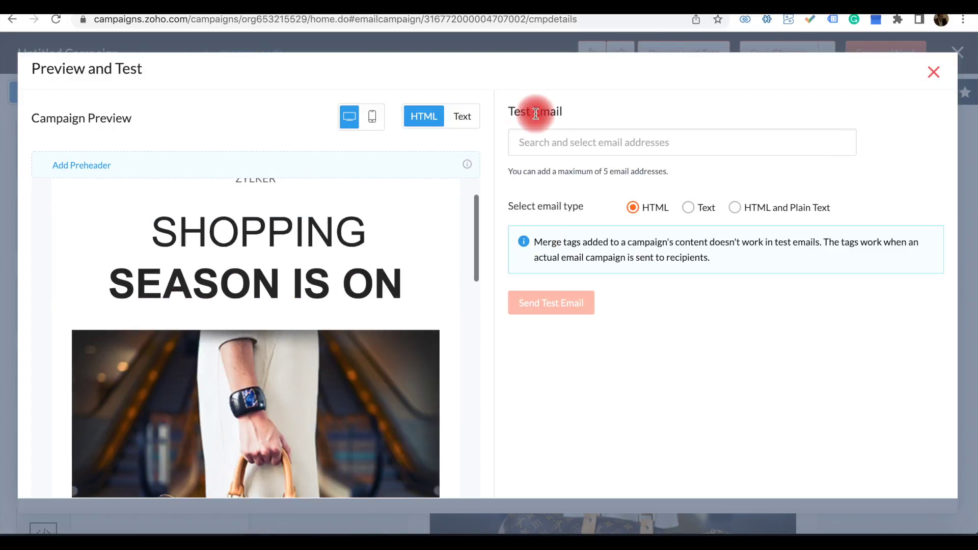
{"action": "scroll", "coordinate": [375, 339], "scroll_direction": "down", "scroll_amount": 10}
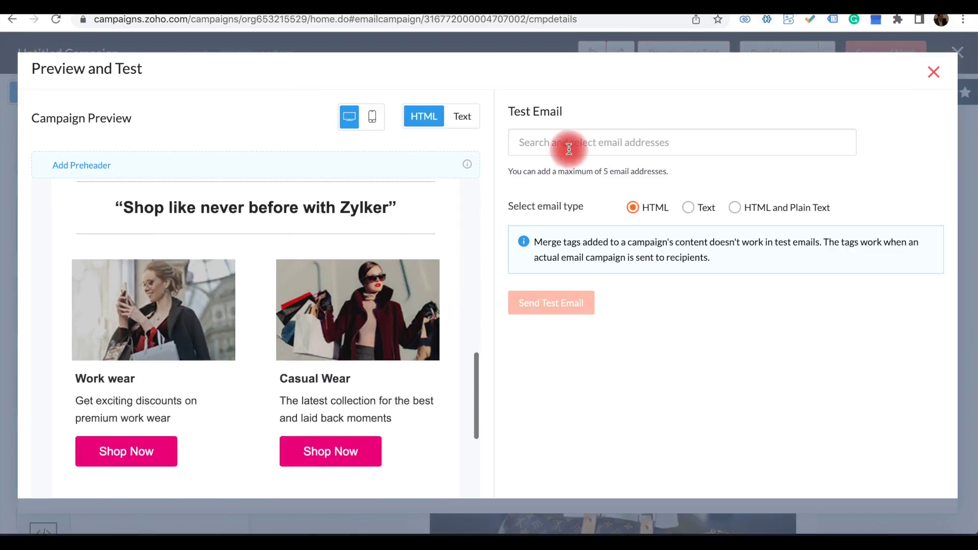
{"action": "left_click", "coordinate": [940, 86]}
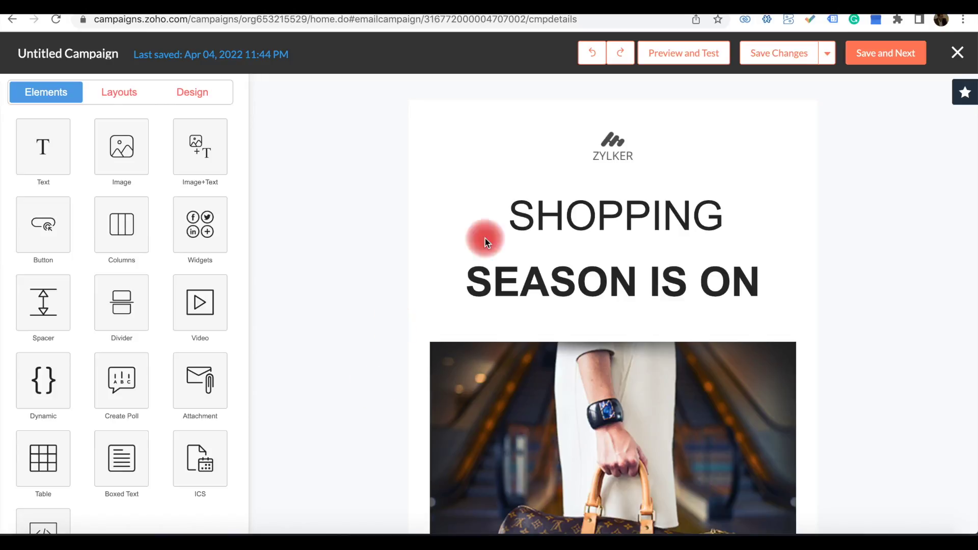
Open the Lists/Segments recipient chooser, then close it without picking any recipients.
{"action": "scroll", "coordinate": [776, 219], "scroll_direction": "down", "scroll_amount": 1}
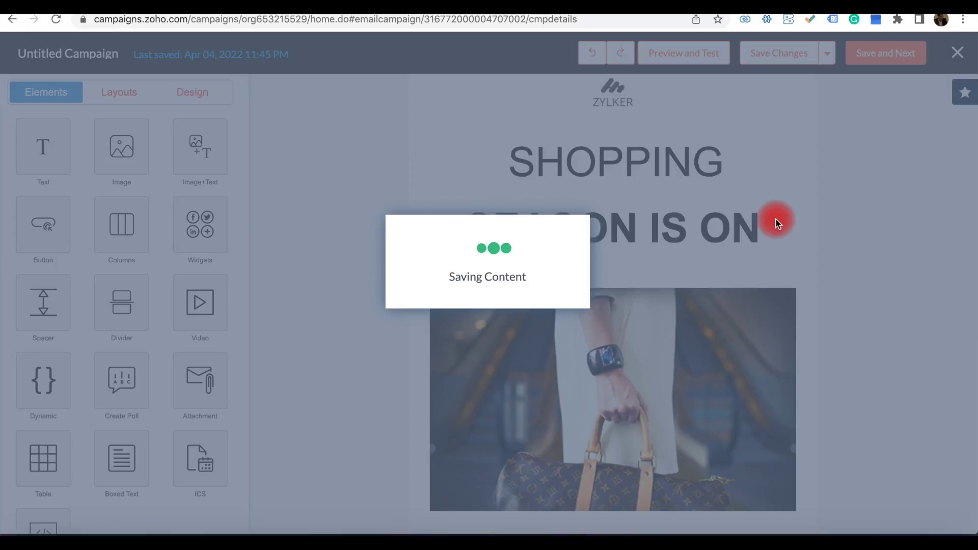
{"action": "scroll", "coordinate": [511, 305], "scroll_direction": "down", "scroll_amount": 2}
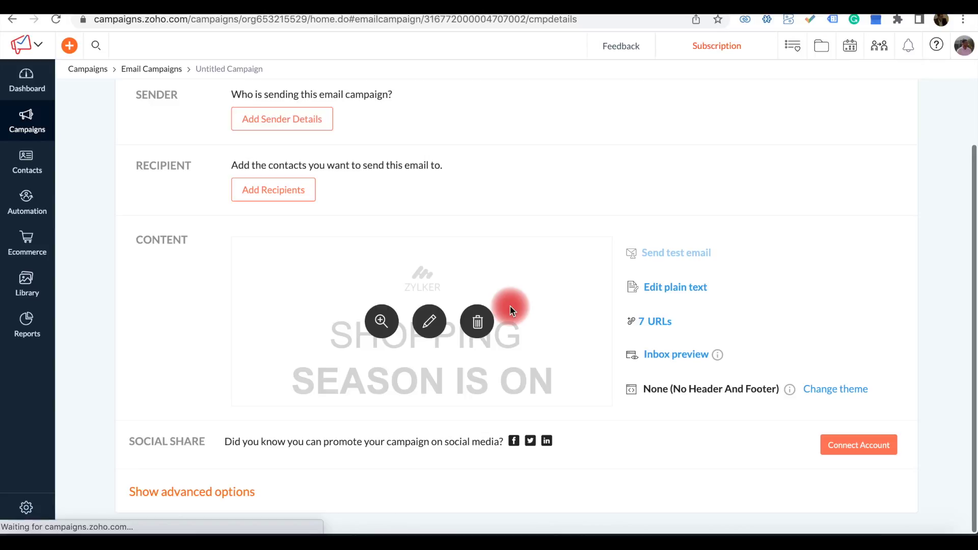
{"action": "scroll", "coordinate": [617, 171], "scroll_direction": "up", "scroll_amount": 3}
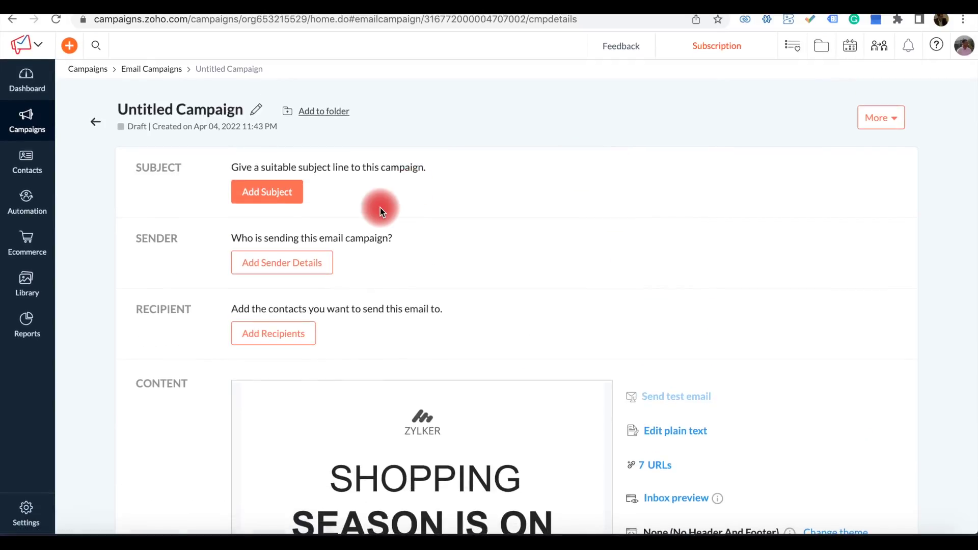
{"action": "left_click", "coordinate": [300, 335]}
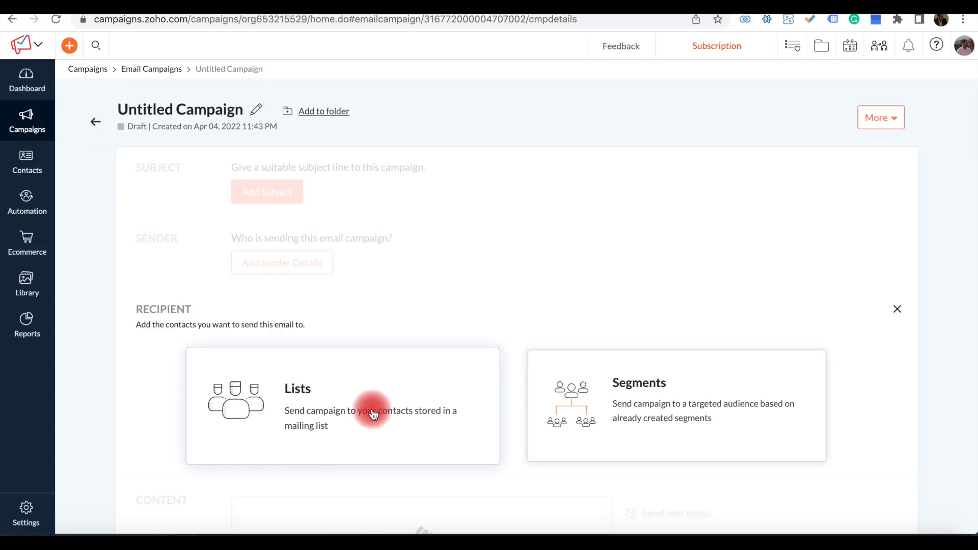
{"action": "left_click", "coordinate": [900, 310]}
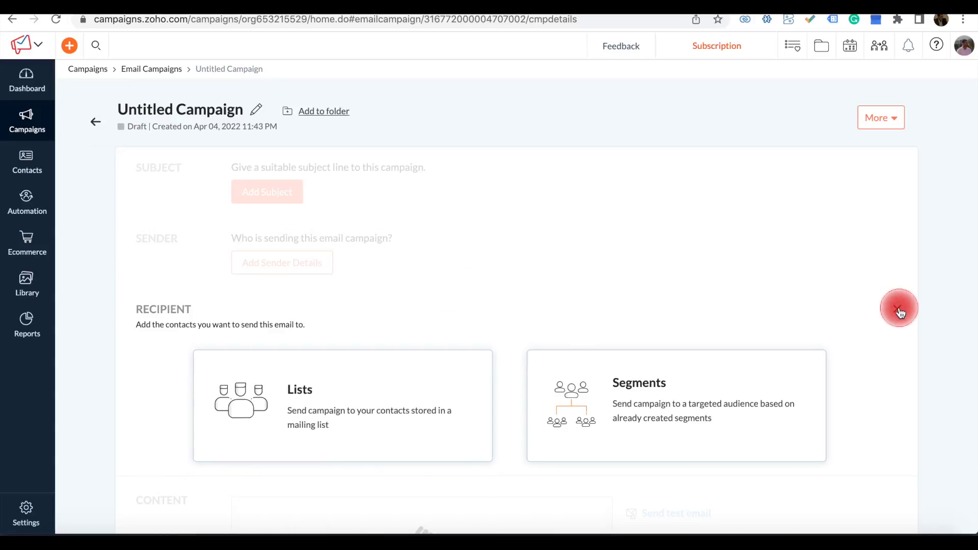